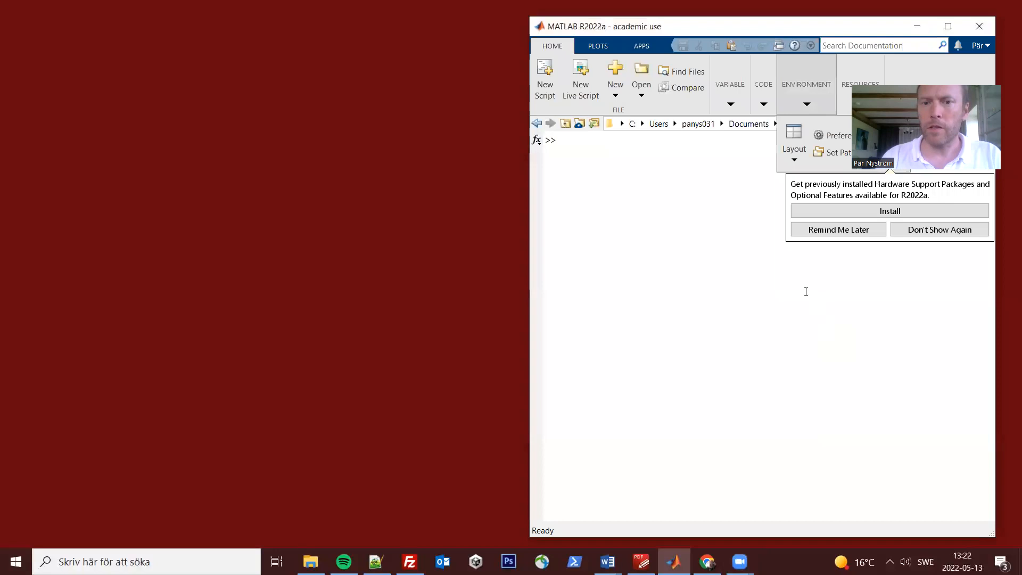
# - Launch TimeStudio from the MATLAB command line with timestudio and place its window beside the command window
pyautogui.click(679, 170)
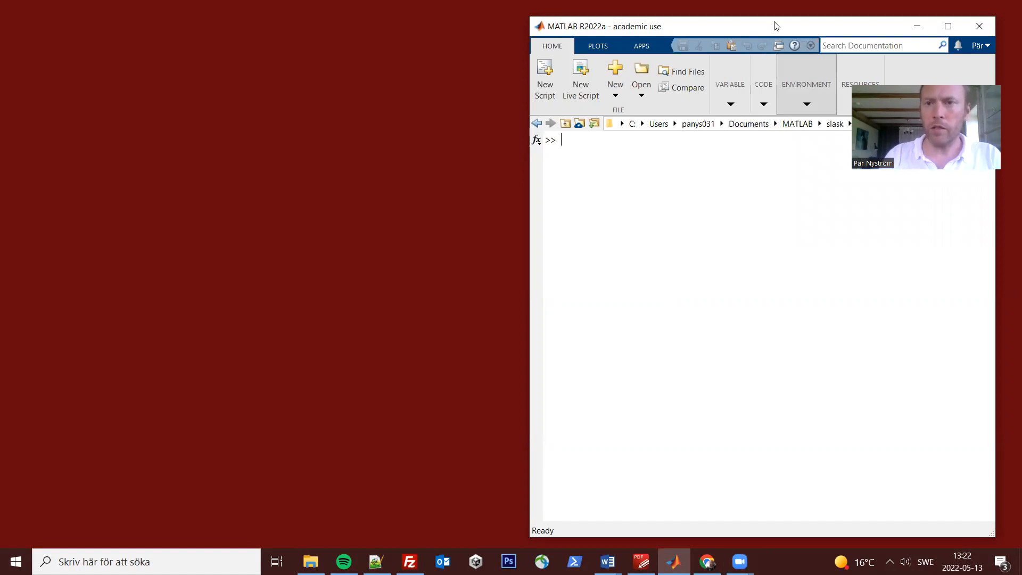
pyautogui.write('timestudio')
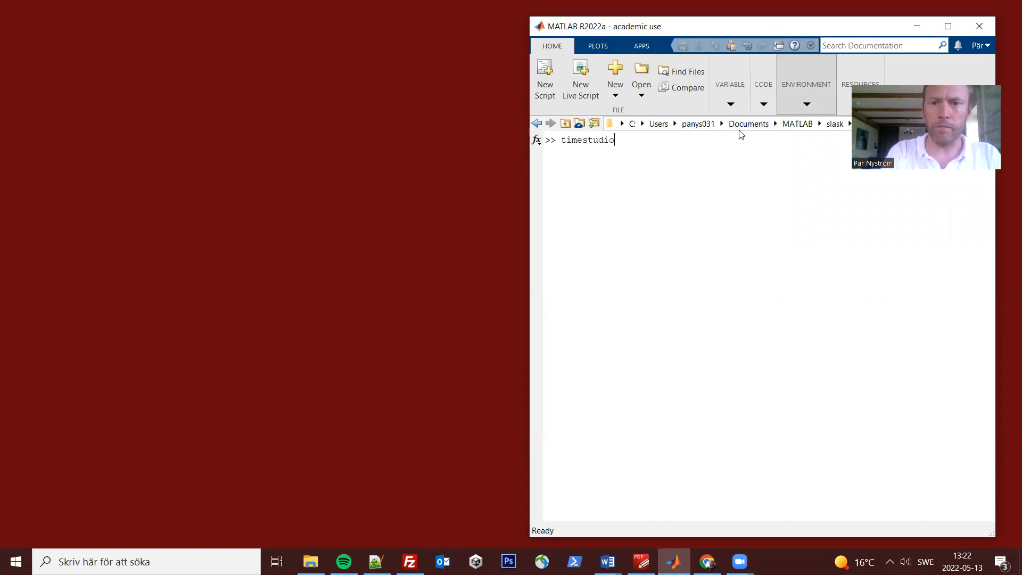
pyautogui.press('Return')
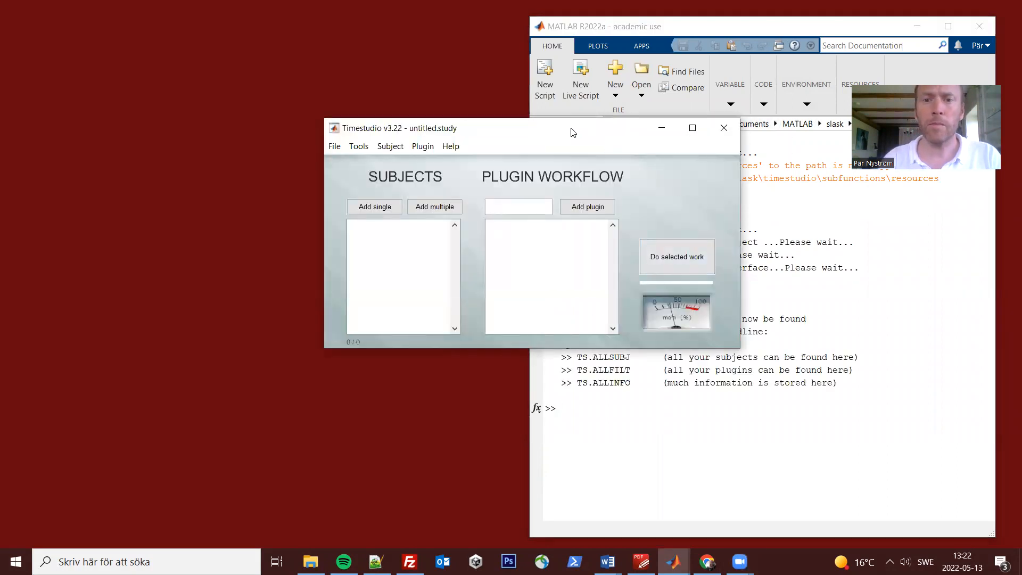
pyautogui.moveTo(573, 132); pyautogui.dragTo(278, 32)
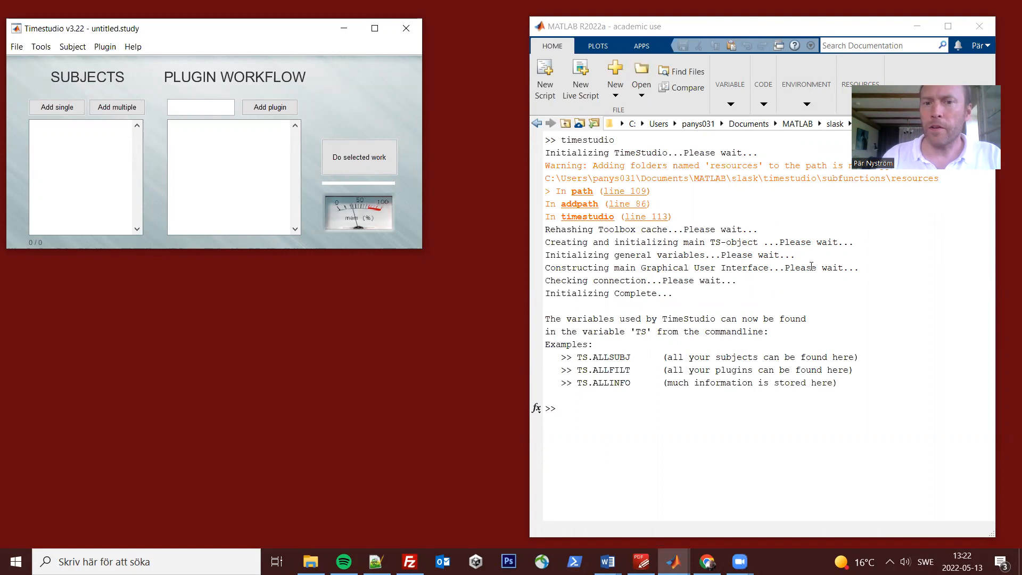
pyautogui.doubleClick(548, 165)
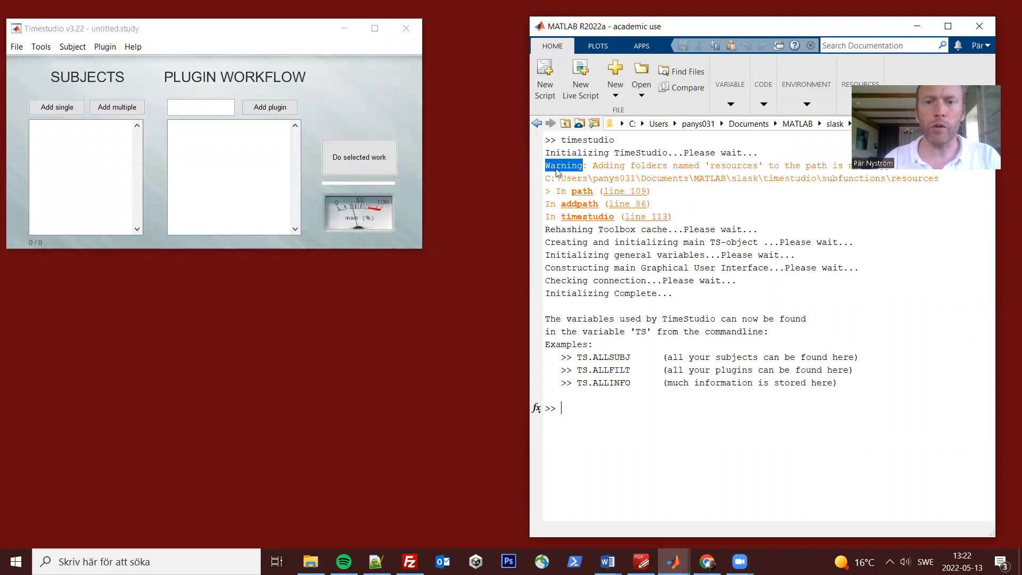
pyautogui.click(68, 79)
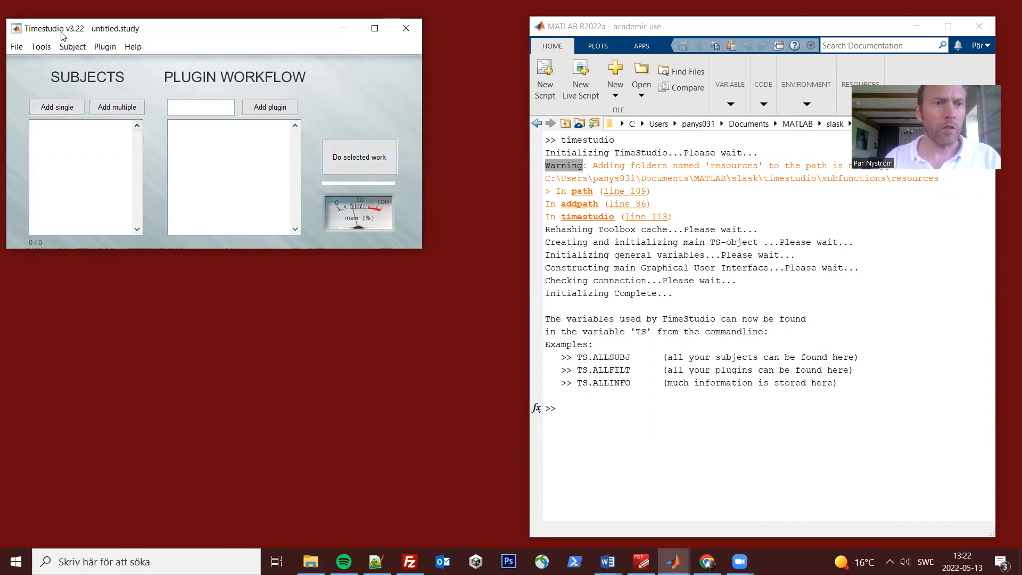
pyautogui.moveTo(88, 30); pyautogui.dragTo(109, 25)
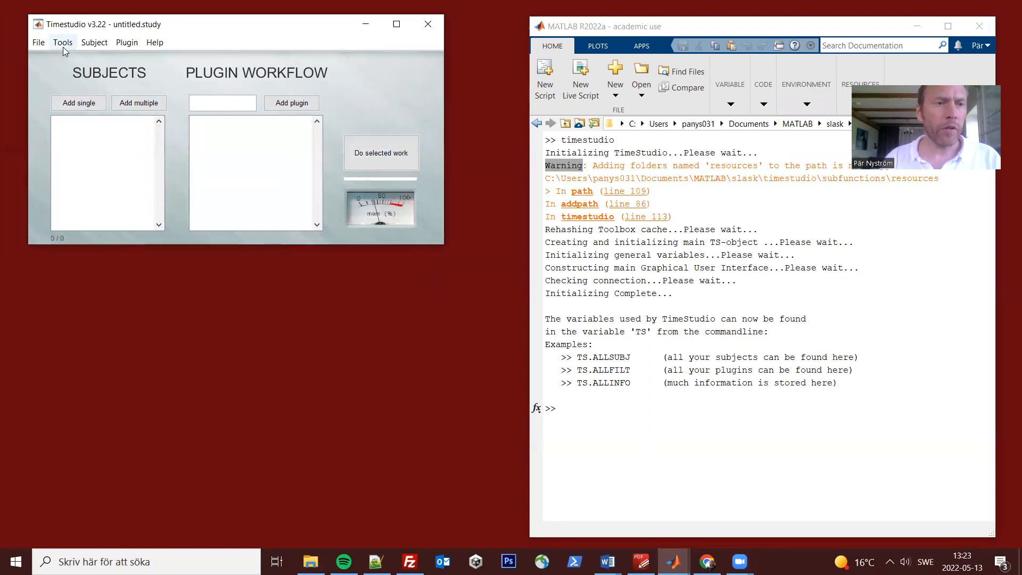
# - Open TSexample_220513.study from the MATLAB timestudio folder, import it with the preset extraction options and decline the core plugin update
pyautogui.click(38, 43)
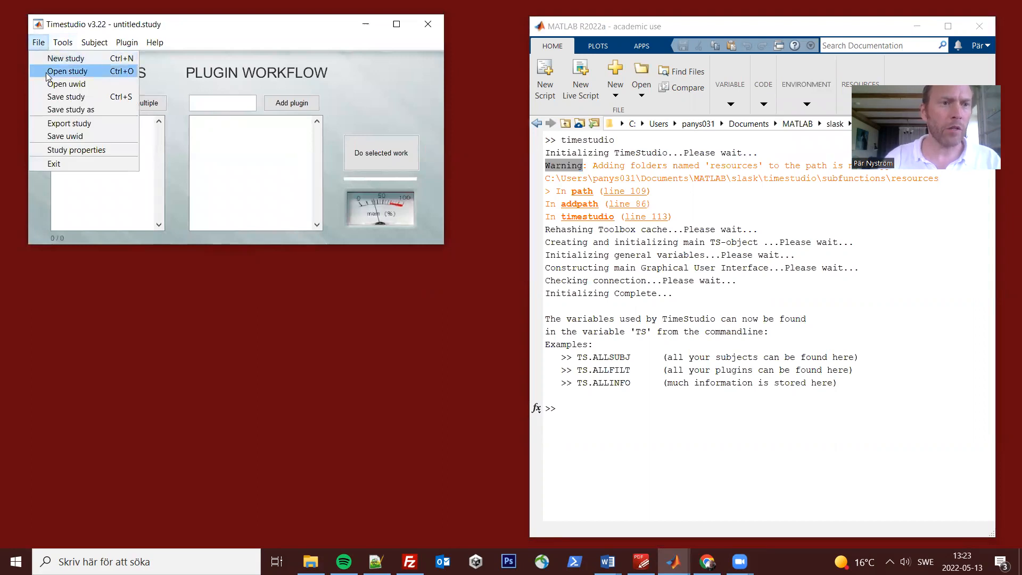
pyautogui.click(68, 71)
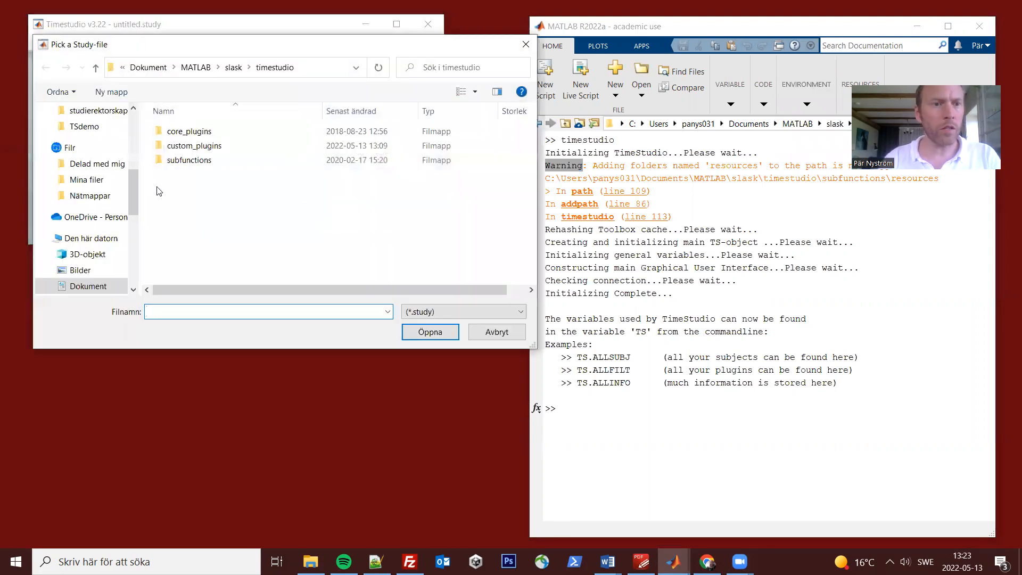
pyautogui.scroll(5, 130, 179)
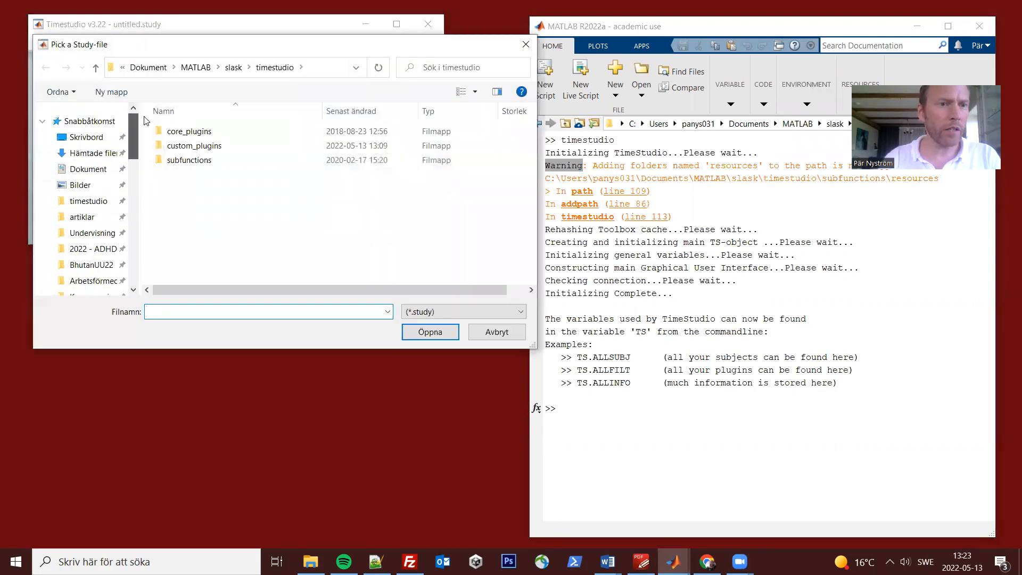
pyautogui.click(88, 201)
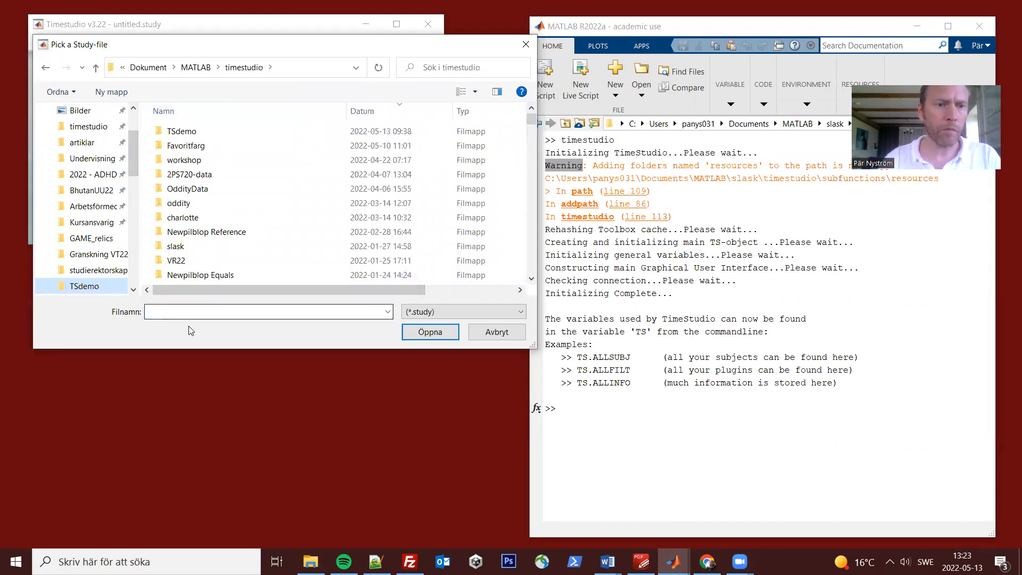
pyautogui.write('TS')
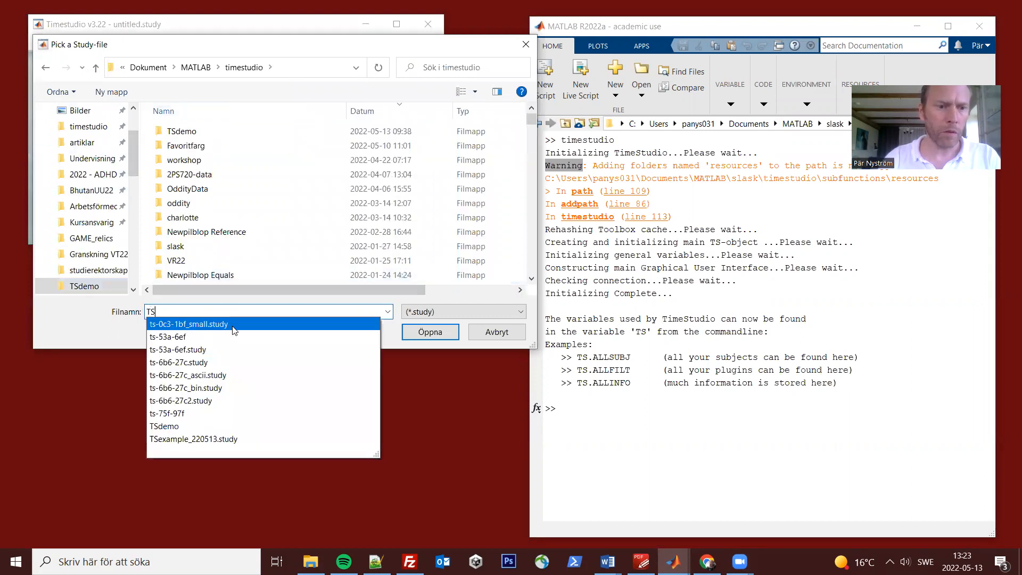
pyautogui.click(238, 440)
pyautogui.click(425, 332)
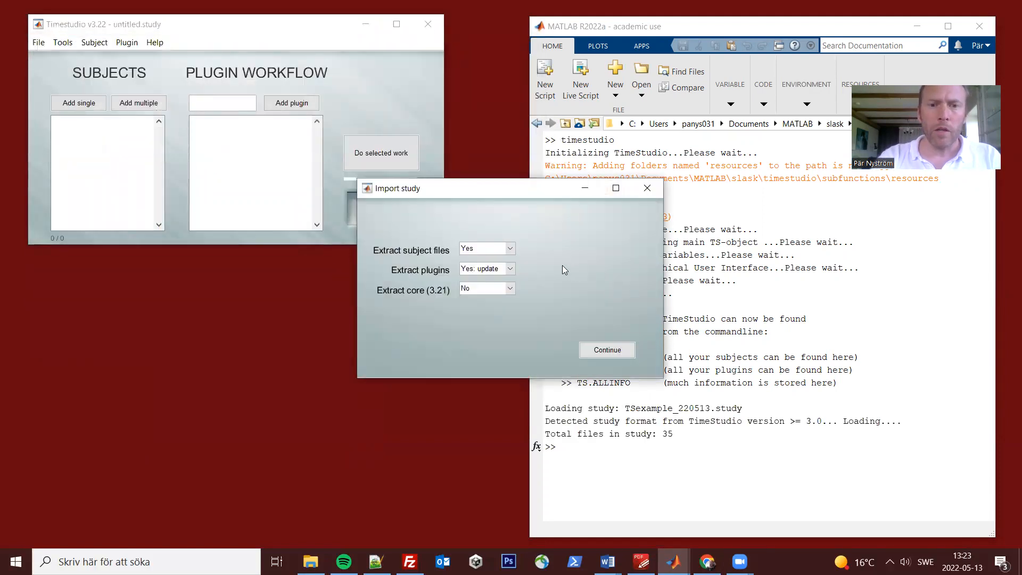
pyautogui.click(607, 350)
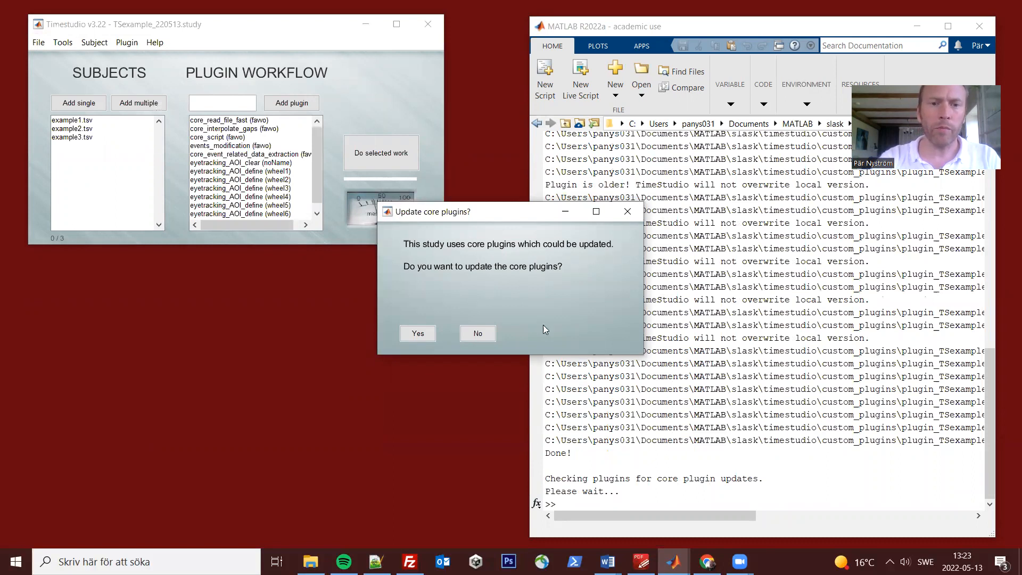
pyautogui.click(479, 334)
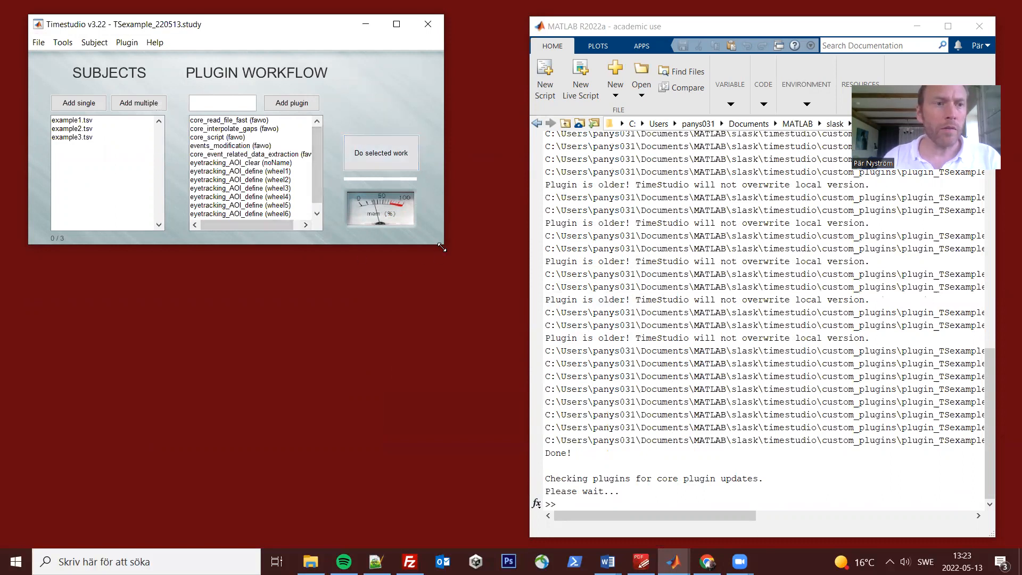
# - Enlarge the TimeStudio window and run the entire plugin workflow on example1.tsv, example2.tsv and example3.tsv
pyautogui.moveTo(441, 247); pyautogui.dragTo(490, 282)
pyautogui.click(85, 121)
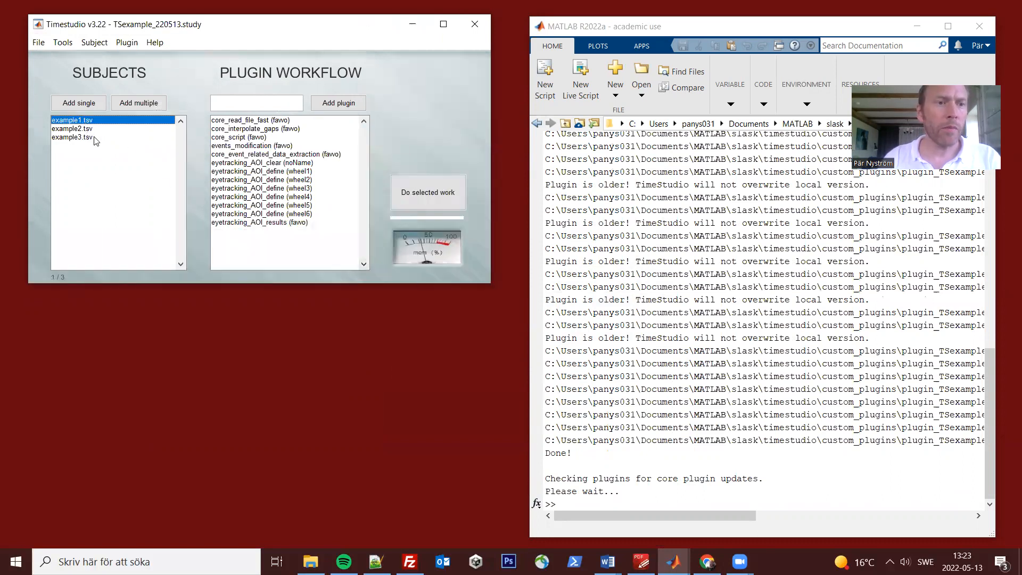
pyautogui.keyDown('shift'); pyautogui.click(95, 138); pyautogui.keyUp('shift')
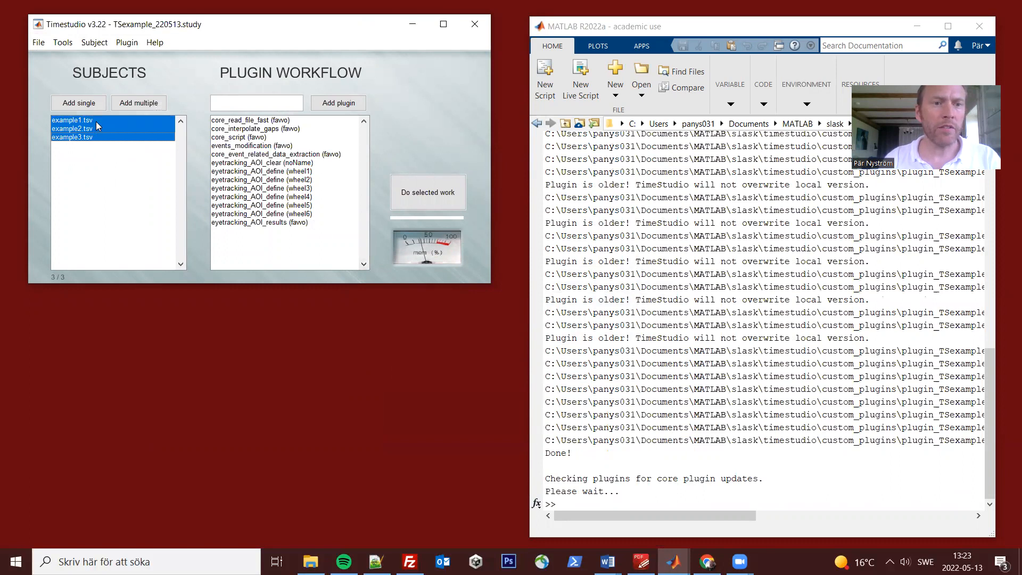
pyautogui.click(255, 122)
pyautogui.hotkey('ctrl', 'a')
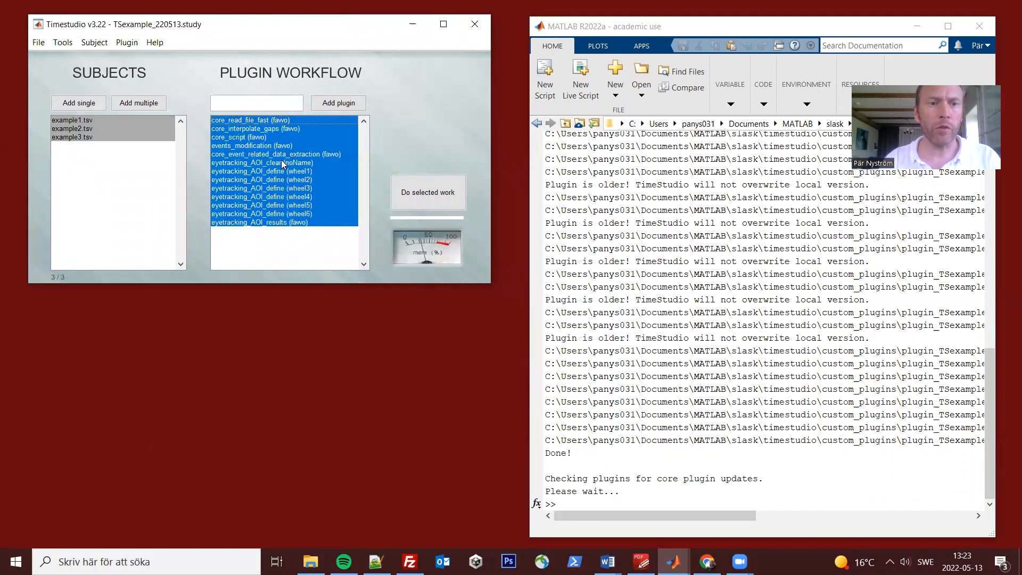
pyautogui.click(412, 195)
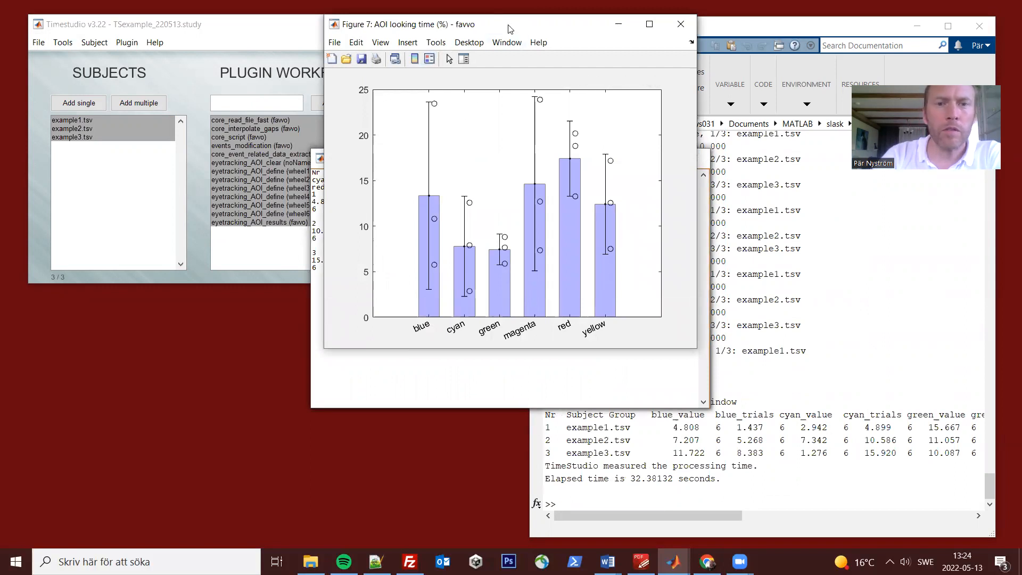
# - Inspect the AOI looking time bar chart and close all the result figures and text windows
pyautogui.moveTo(515, 31); pyautogui.dragTo(709, 175)
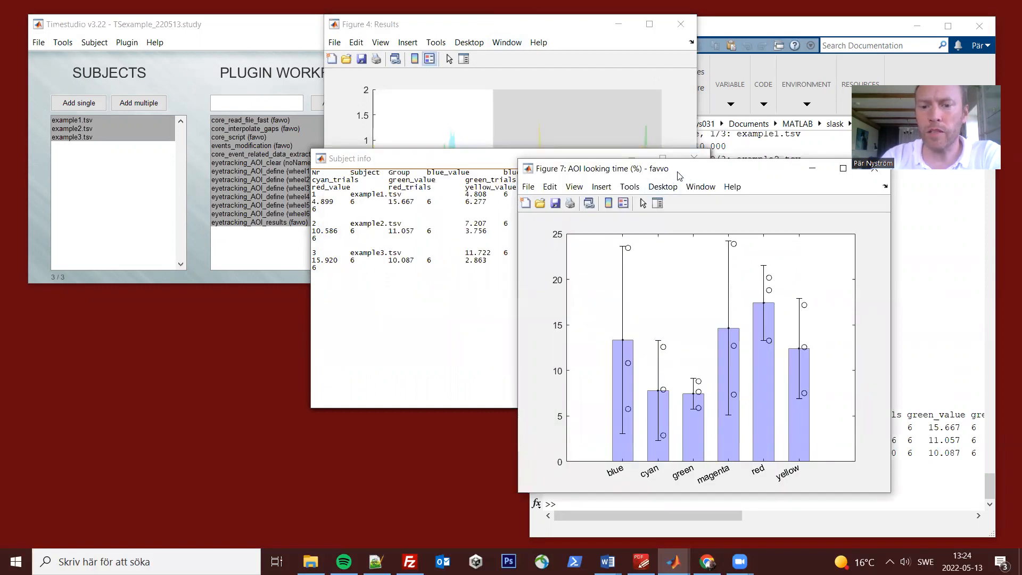
pyautogui.moveTo(677, 172); pyautogui.dragTo(574, 120)
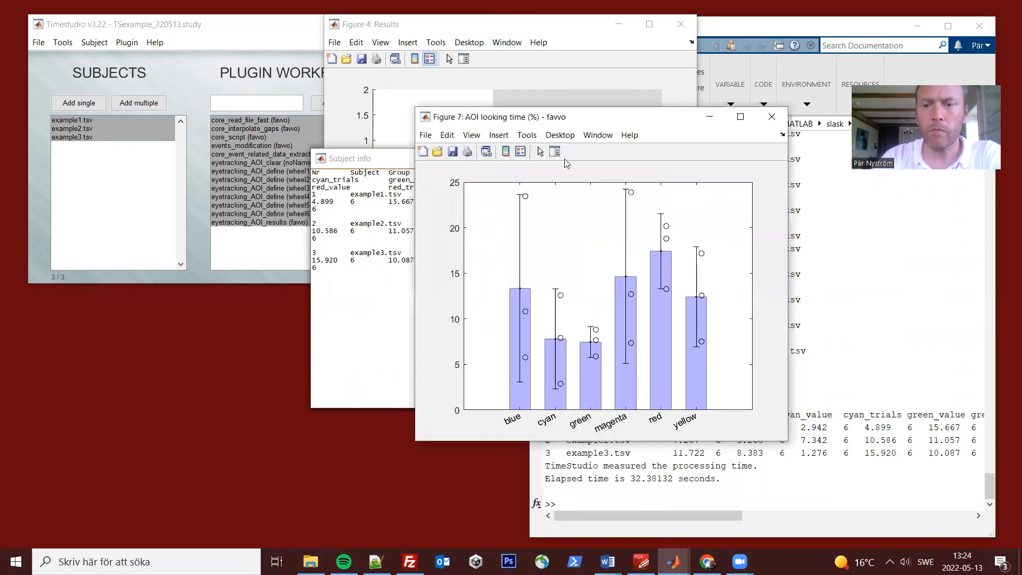
pyautogui.click(776, 118)
pyautogui.click(696, 156)
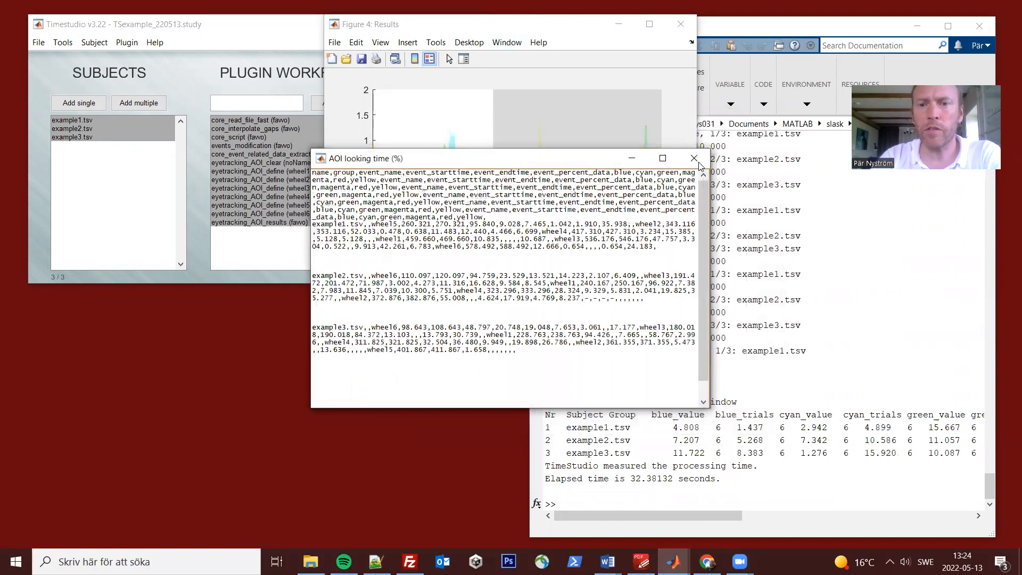
pyautogui.click(695, 159)
pyautogui.click(681, 24)
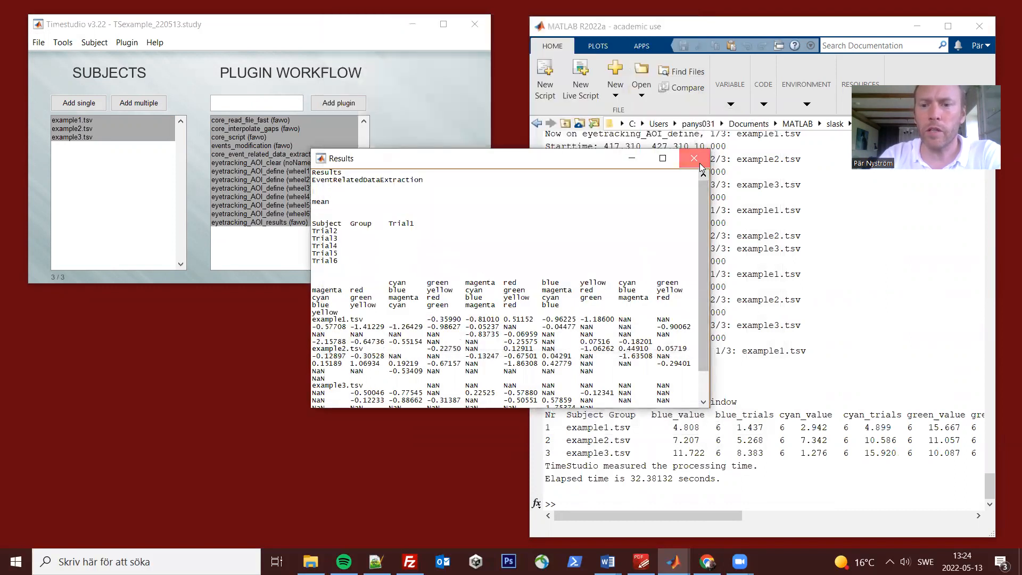
pyautogui.click(694, 159)
pyautogui.click(697, 114)
# - Review the processing log in the command window from the TimeStudio start-up messages to the AOI results
pyautogui.moveTo(620, 476); pyautogui.dragTo(723, 478)
pyautogui.scroll(9, 823, 436)
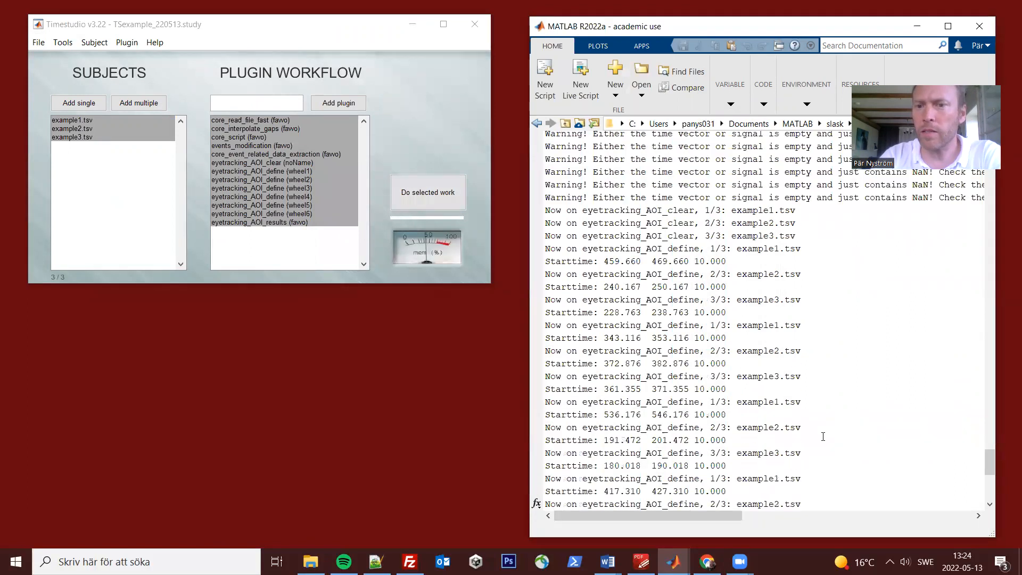
pyautogui.scroll(15, 823, 436)
pyautogui.scroll(-4, 810, 441)
pyautogui.scroll(20, 811, 441)
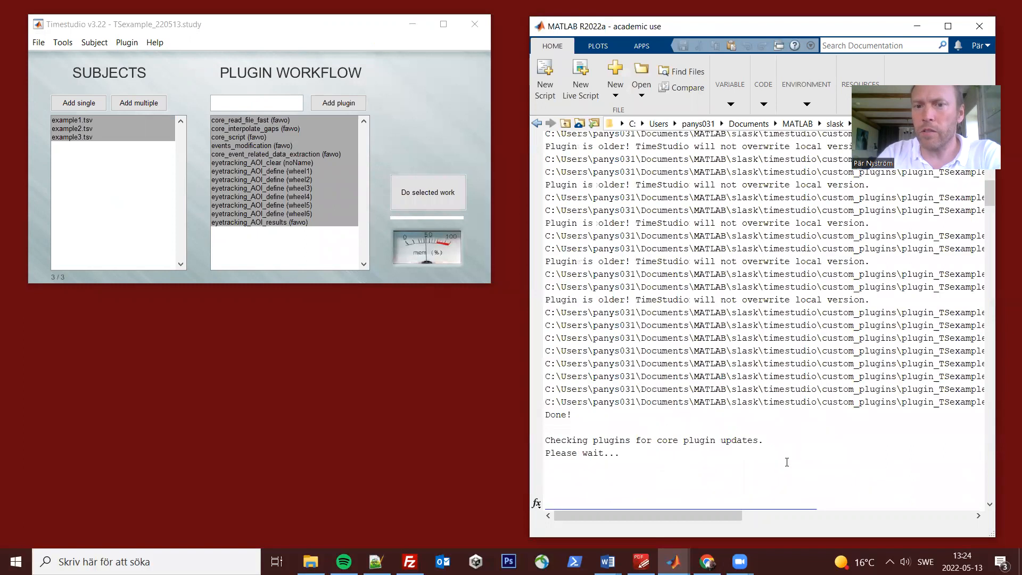
pyautogui.scroll(12, 786, 462)
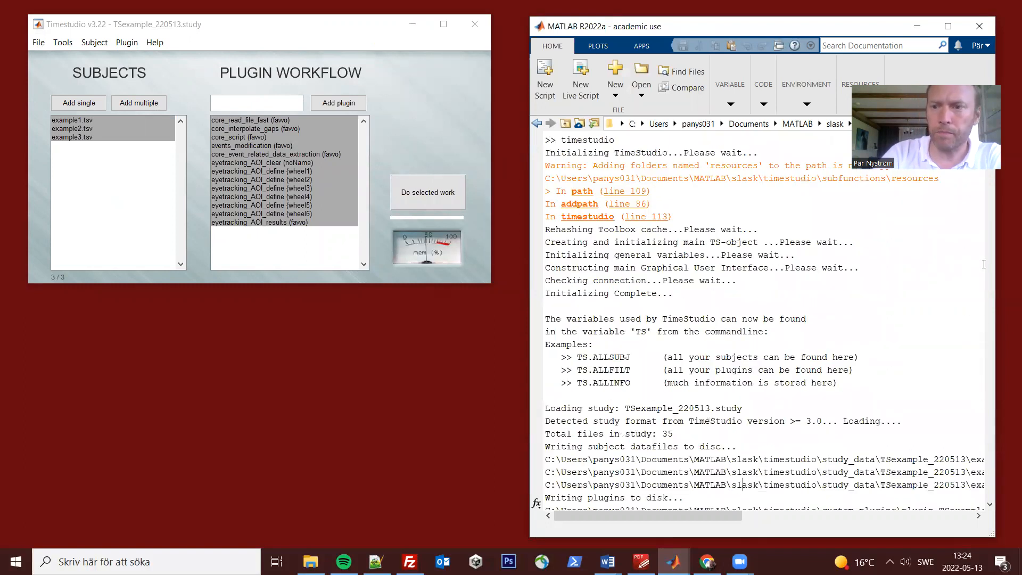
pyautogui.scroll(-20, 996, 288)
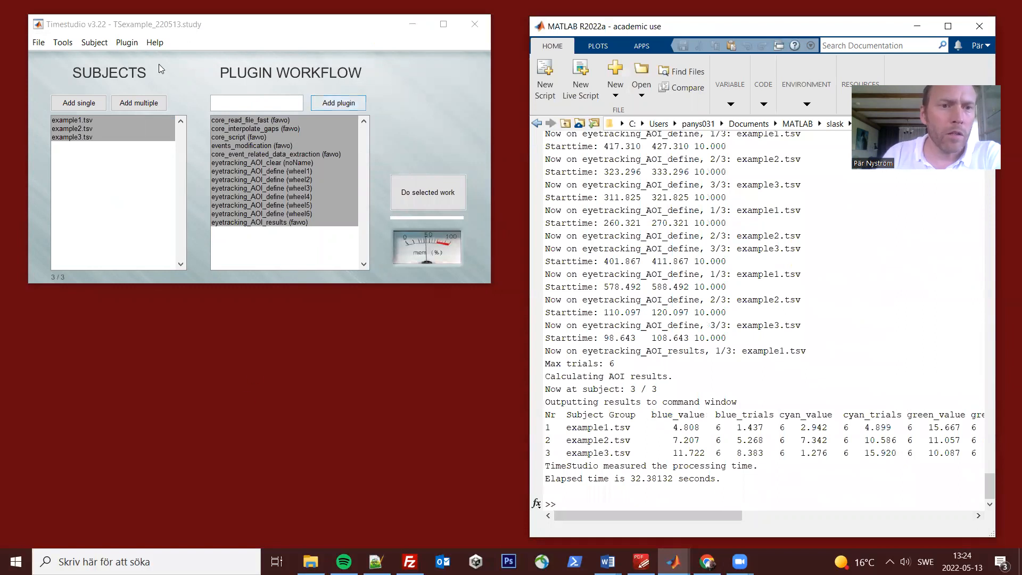
# - Go through the workflow plugins by selecting them in order, from core_read_file_fast to eyetracking_AOI_results
pyautogui.click(245, 122)
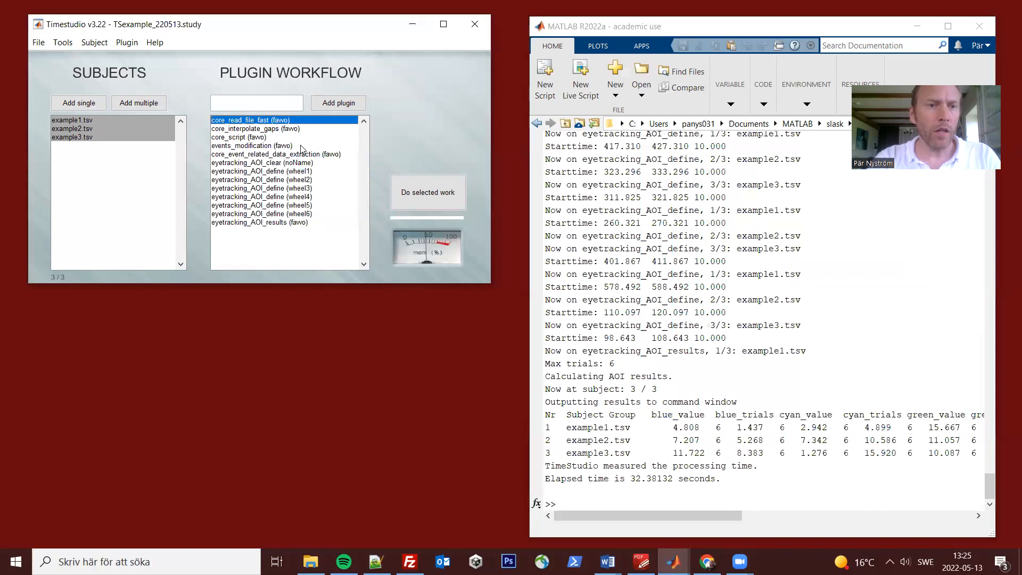
pyautogui.click(275, 130)
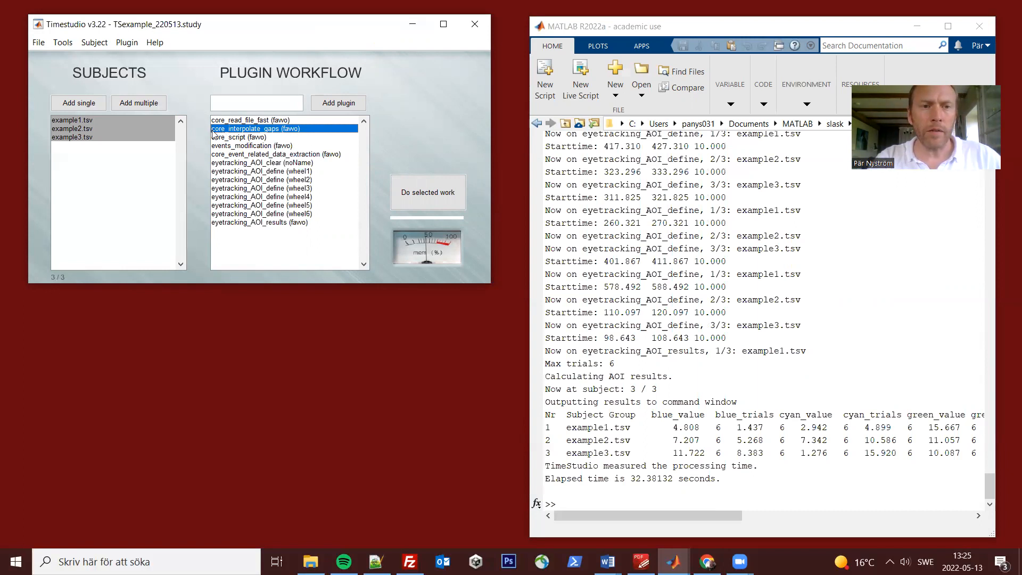
pyautogui.keyDown('shift'); pyautogui.click(273, 146); pyautogui.keyUp('shift')
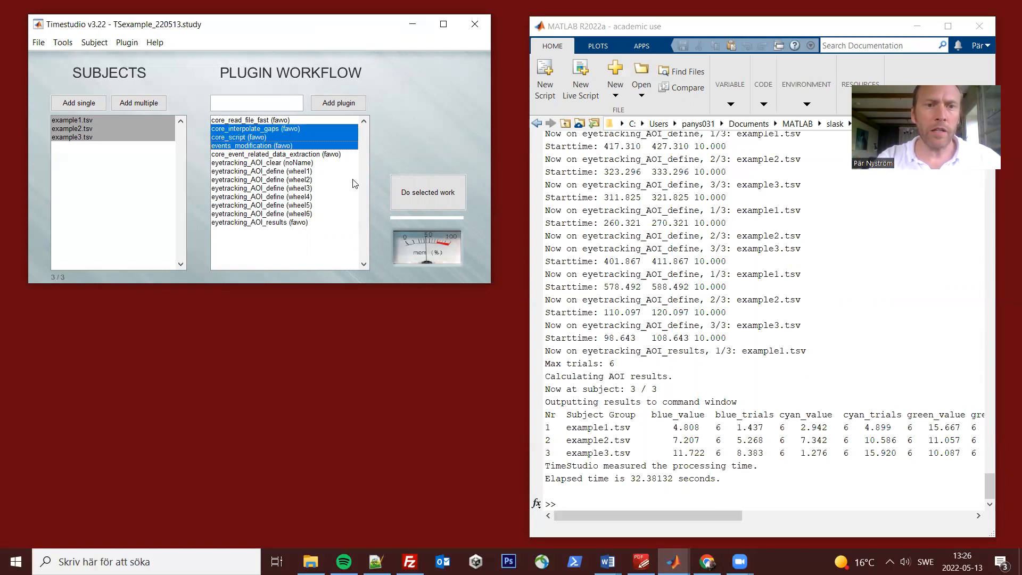
pyautogui.keyDown('shift'); pyautogui.click(318, 154); pyautogui.keyUp('shift')
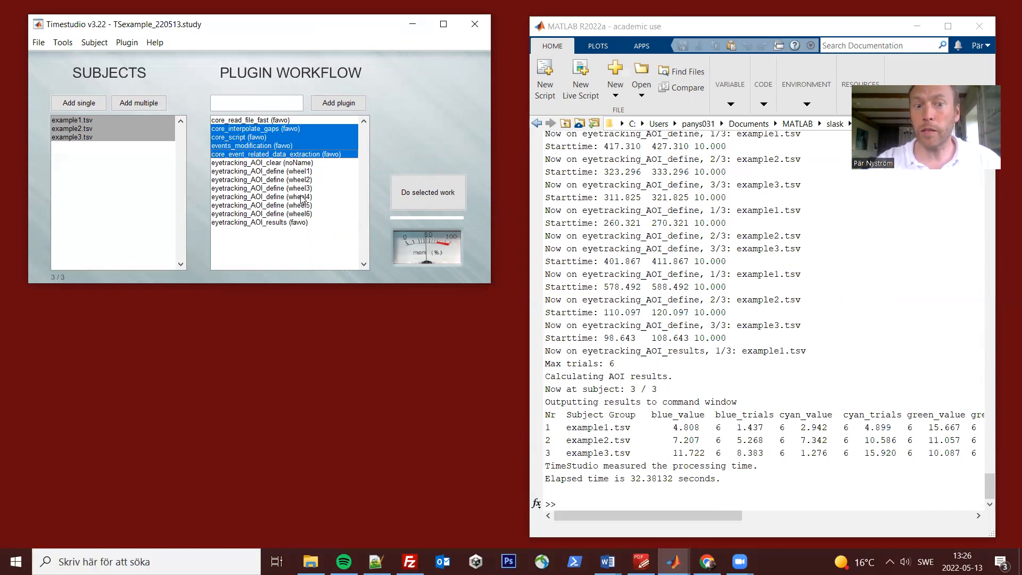
pyautogui.click(287, 163)
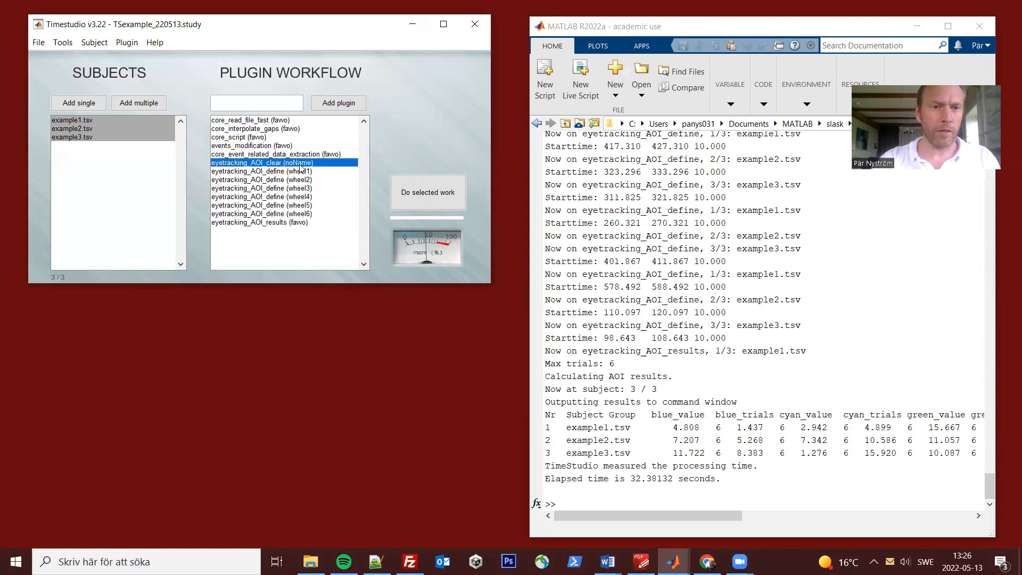
pyautogui.click(308, 224)
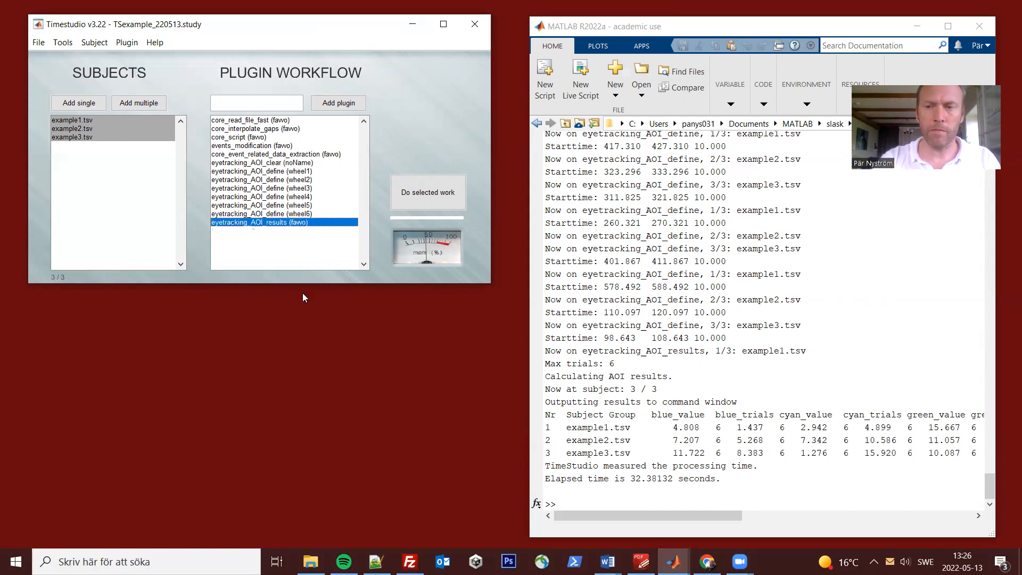
pyautogui.click(379, 478)
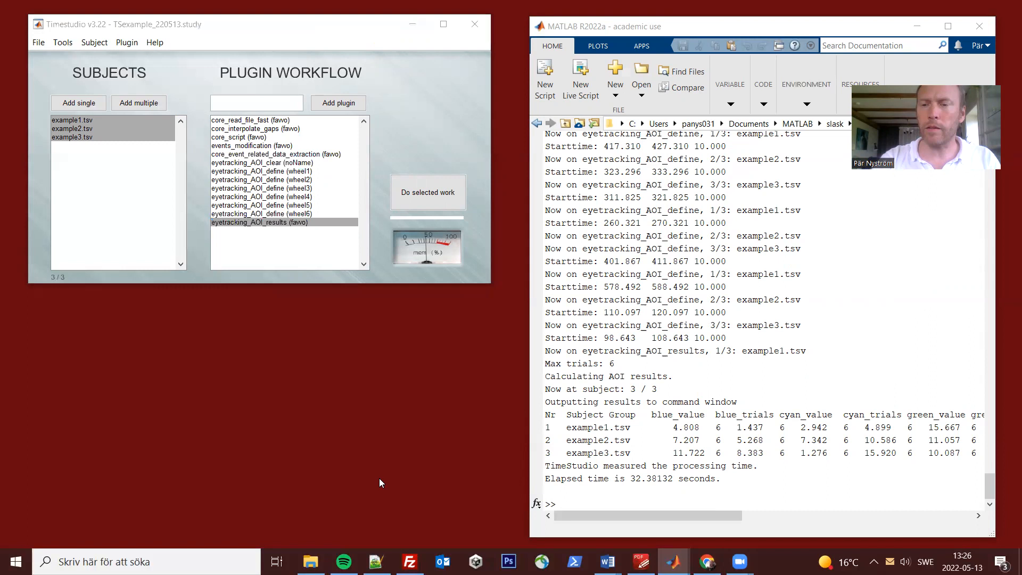